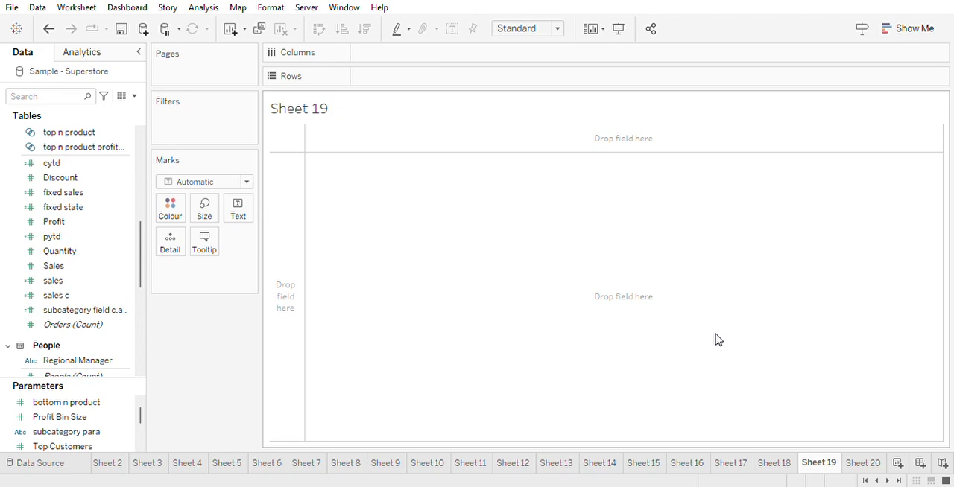
# - Build a text table of summed Sales by Region on rows and show the sales as percent of total
pyautogui.scroll(8, 60, 223)
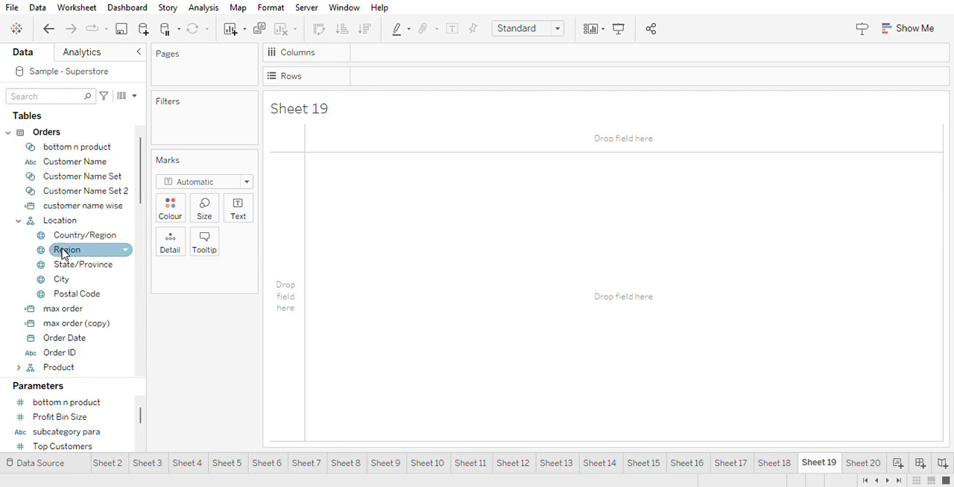
pyautogui.moveTo(64, 253); pyautogui.dragTo(372, 79)
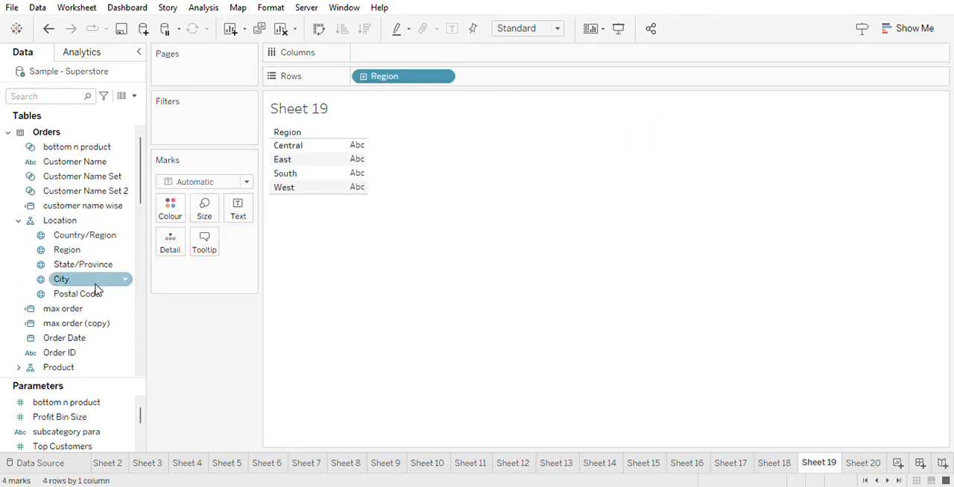
pyautogui.scroll(-5, 96, 289)
pyautogui.scroll(-4, 74, 323)
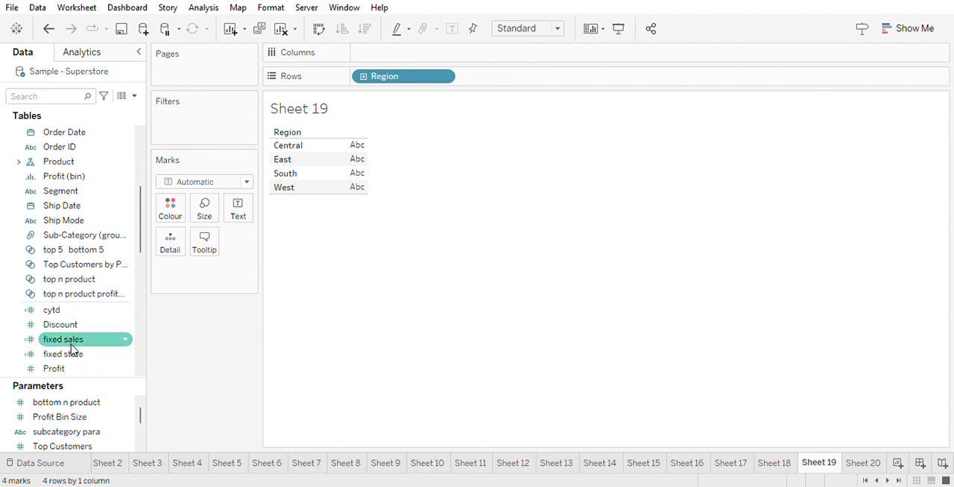
pyautogui.scroll(-4, 64, 371)
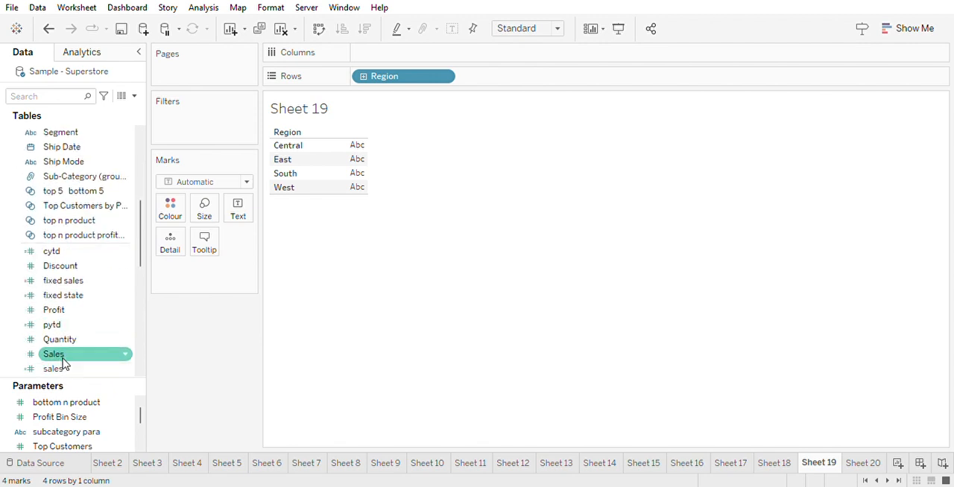
pyautogui.moveTo(63, 363); pyautogui.dragTo(353, 173)
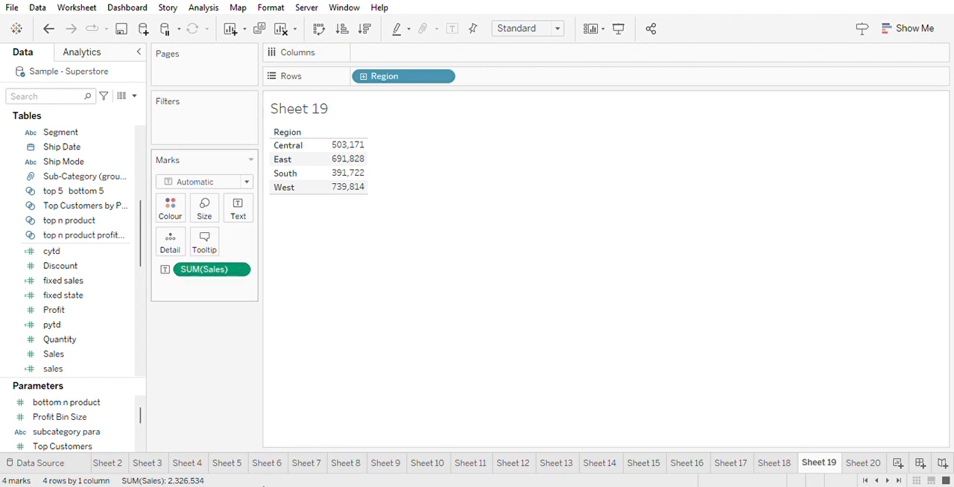
pyautogui.click(363, 407)
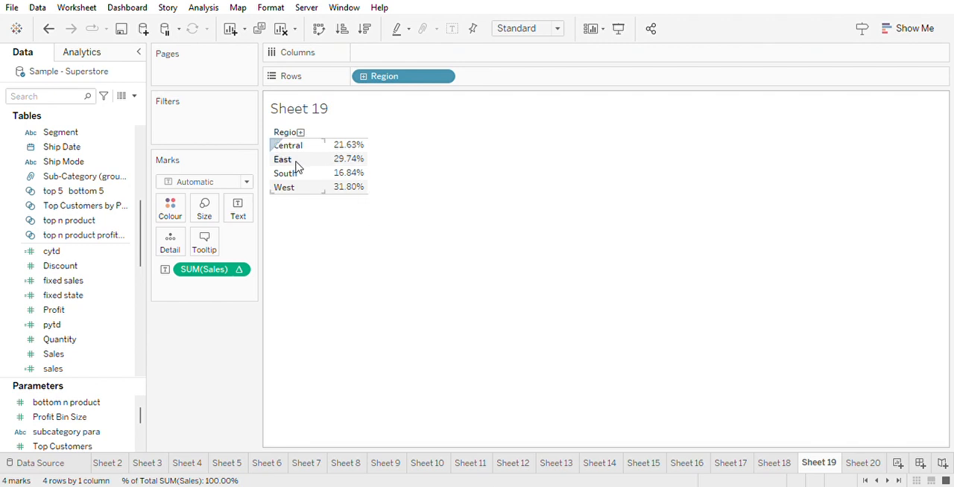
# - Add Region as a filter with all four regions included and display its filter control beside the table
pyautogui.moveTo(394, 81)
pyautogui.mouseDown()
pyautogui.moveTo(236, 130)
pyautogui.moveTo(200, 129)
pyautogui.mouseUp()
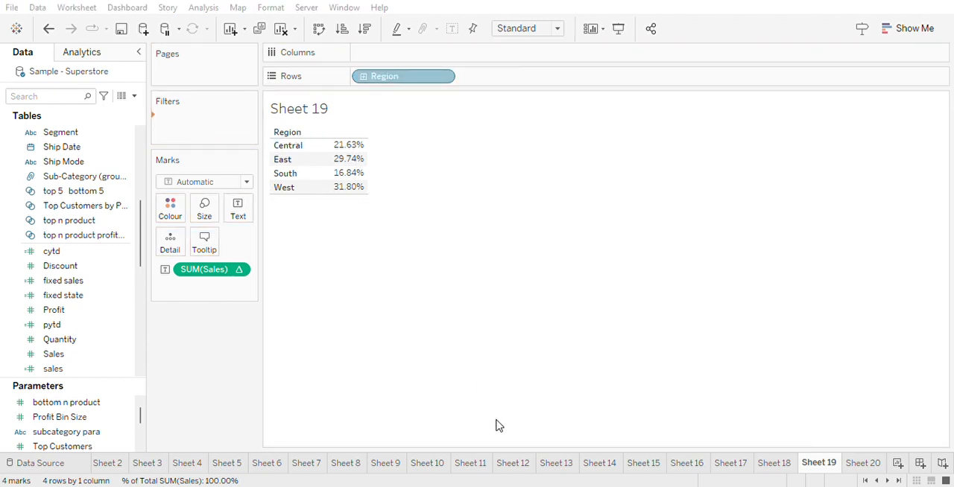
pyautogui.moveTo(315, 258); pyautogui.dragTo(258, 144)
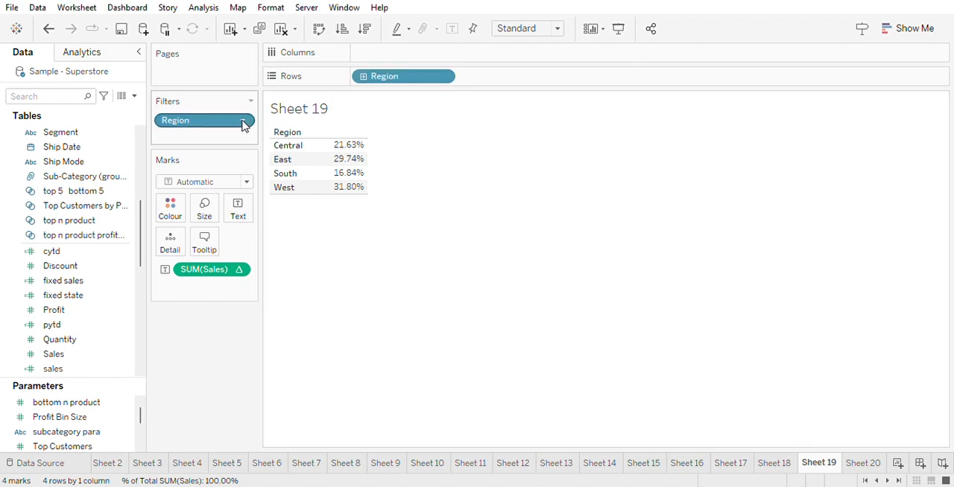
pyautogui.click(243, 121)
pyautogui.click(236, 156)
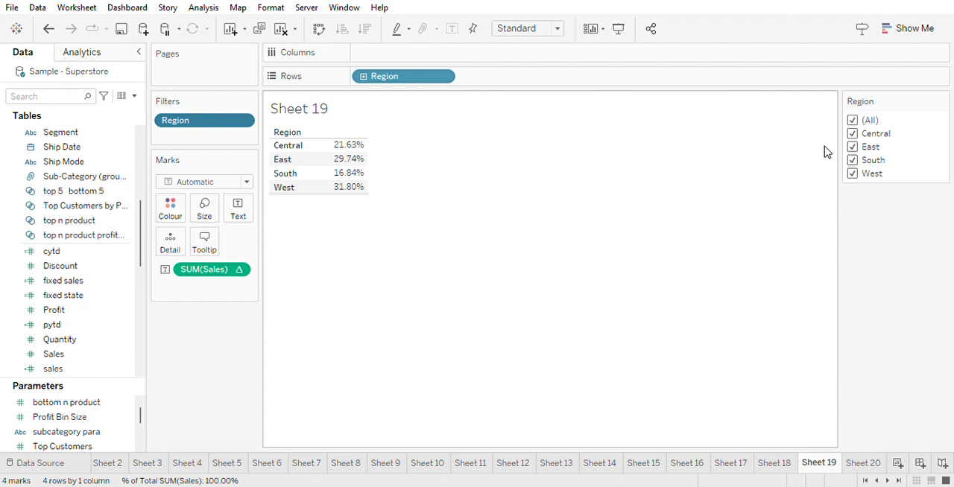
# - Exclude and restore individual regions in the Region filter to check how the percent of total responds
pyautogui.moveTo(353, 164)
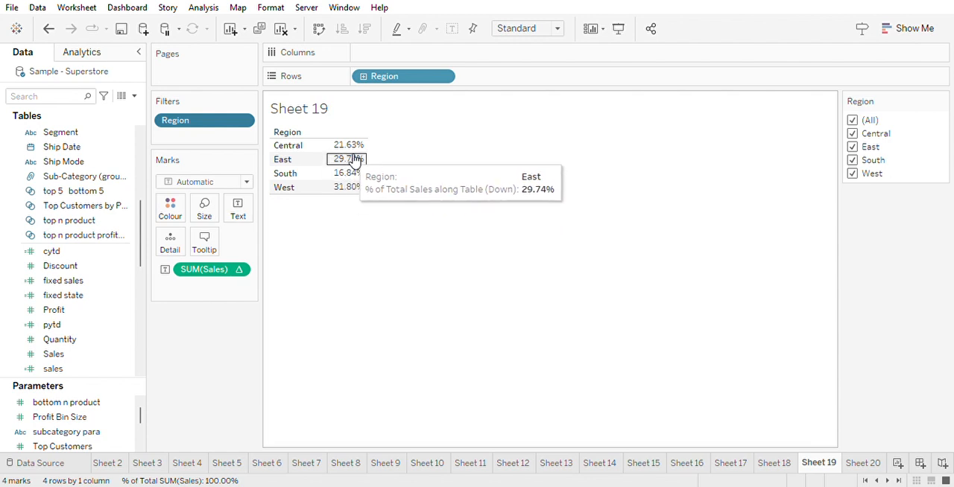
pyautogui.click(853, 134)
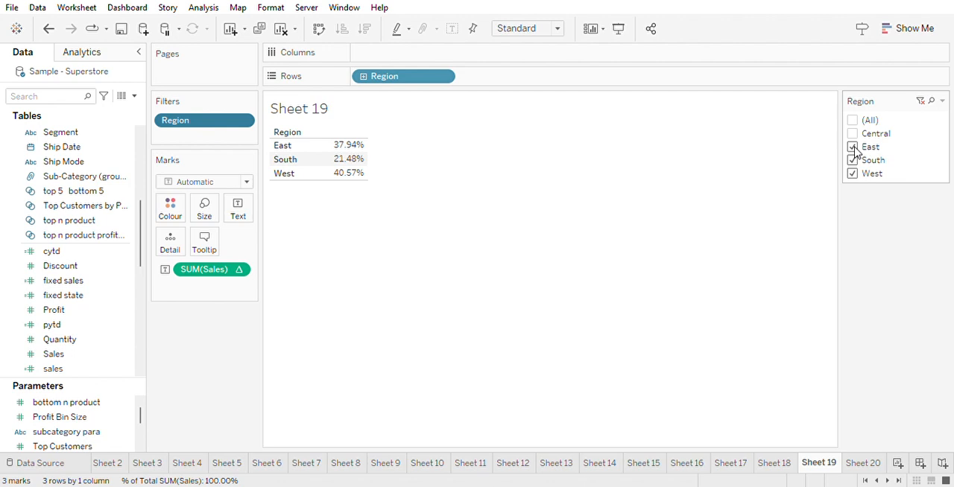
pyautogui.click(854, 149)
pyautogui.click(854, 149)
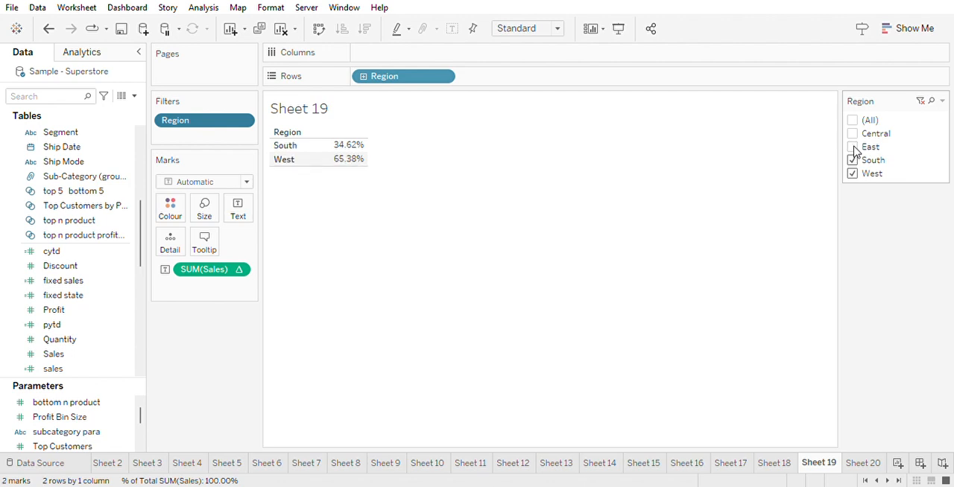
pyautogui.click(853, 136)
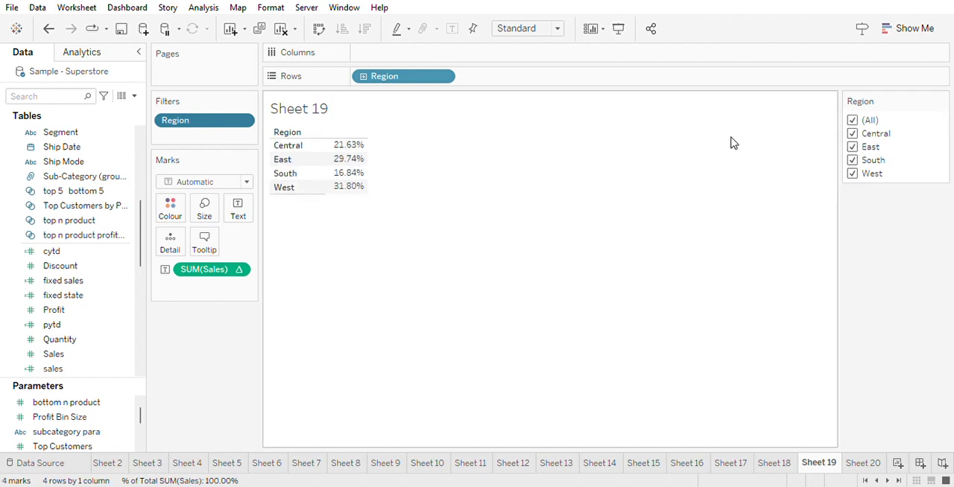
pyautogui.moveTo(359, 164)
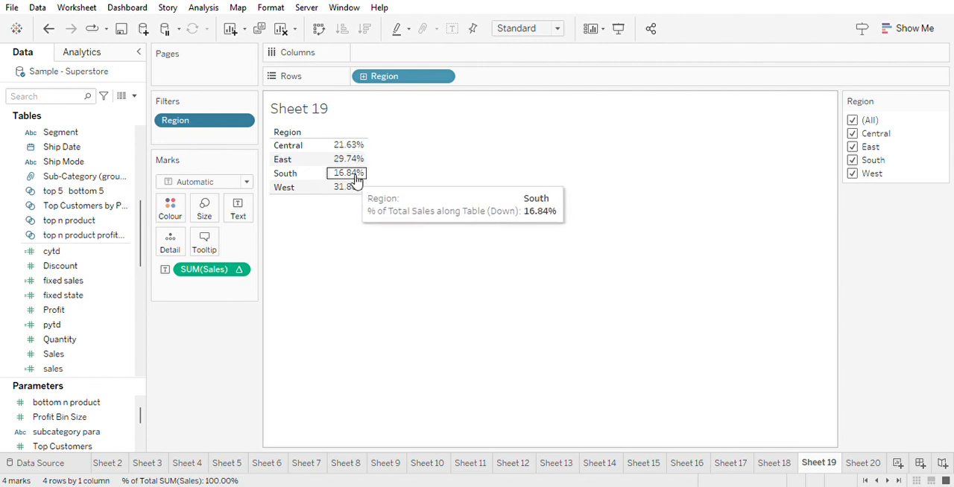
pyautogui.click(852, 174)
pyautogui.click(853, 175)
pyautogui.click(852, 163)
pyautogui.click(852, 163)
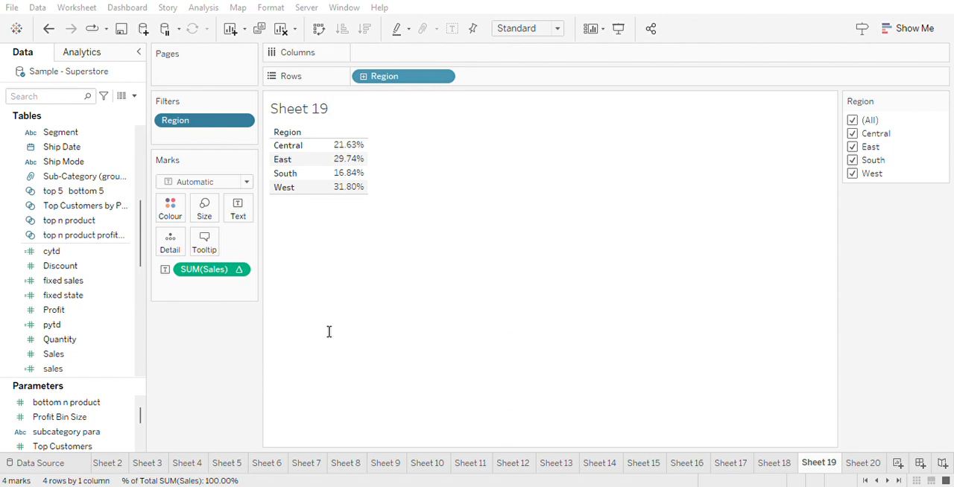
# - Add the % of total sales field to rows as a discrete column and format it as a percentage with two decimals
pyautogui.moveTo(340, 161)
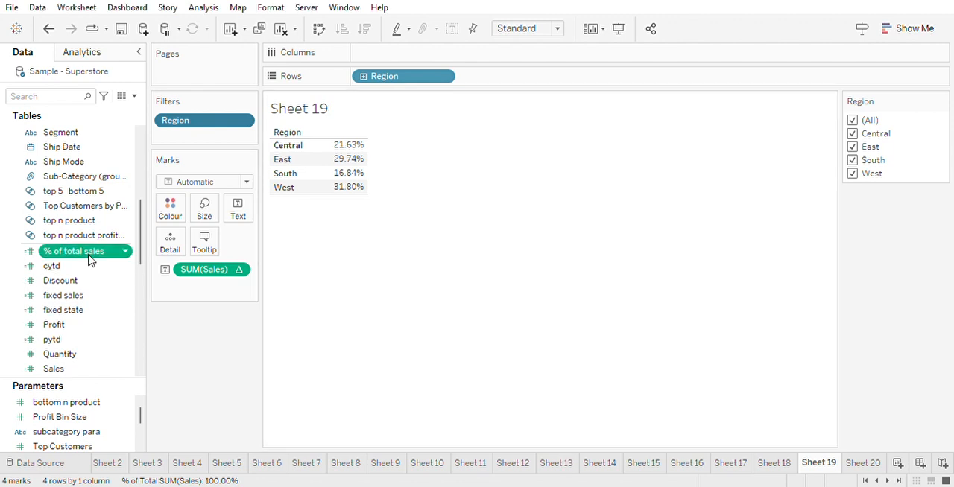
pyautogui.moveTo(88, 255); pyautogui.dragTo(522, 83)
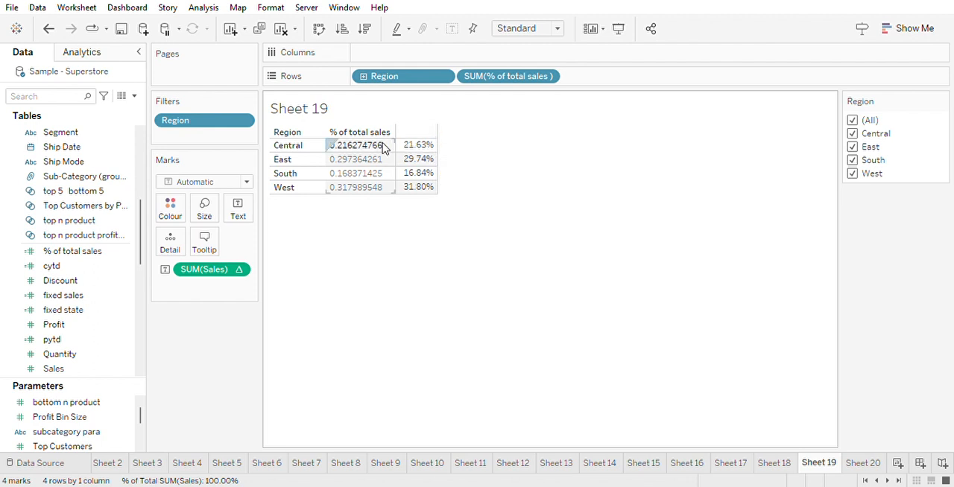
pyautogui.click(378, 148)
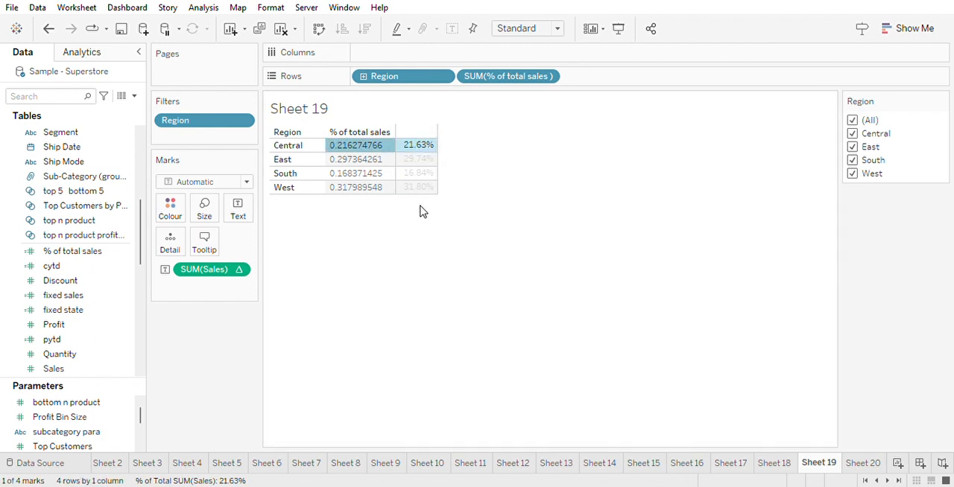
pyautogui.click(128, 182)
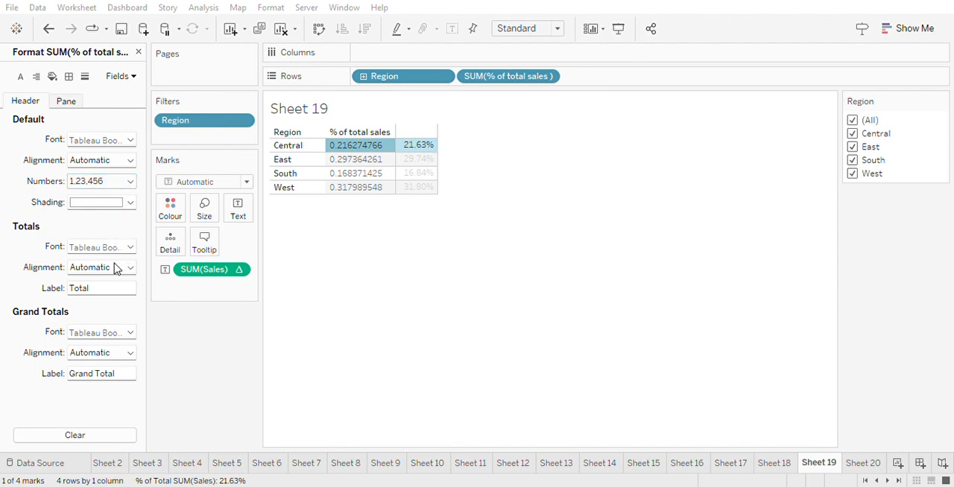
pyautogui.click(442, 298)
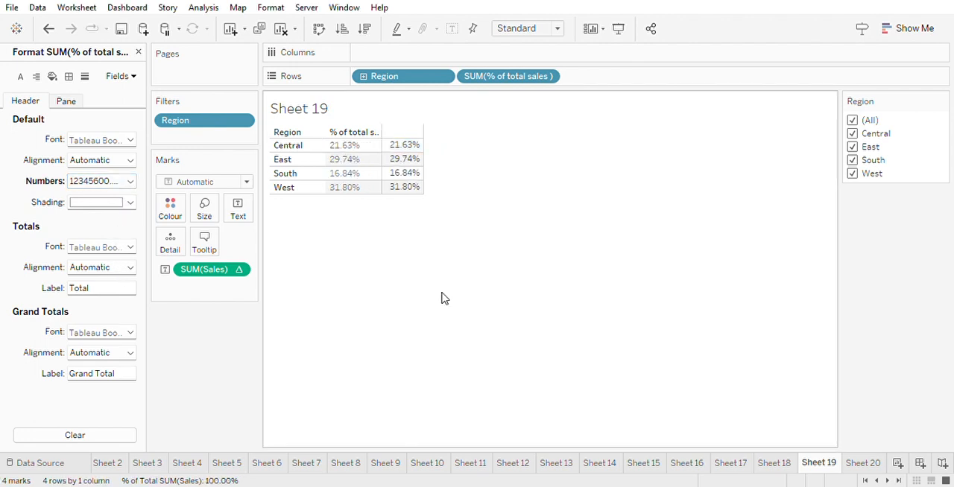
# - Exclude and restore Central, East and South one at a time to compare both percentage columns under the Region filter
pyautogui.moveTo(415, 173)
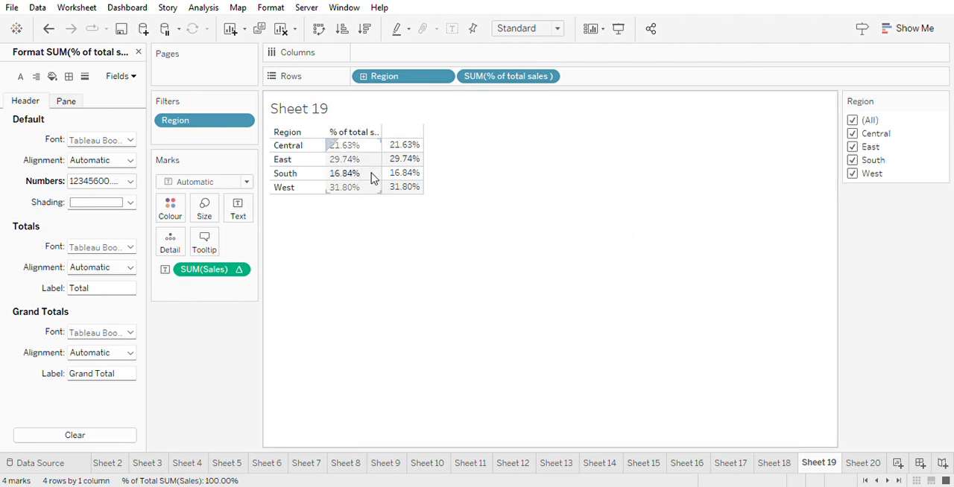
pyautogui.click(852, 134)
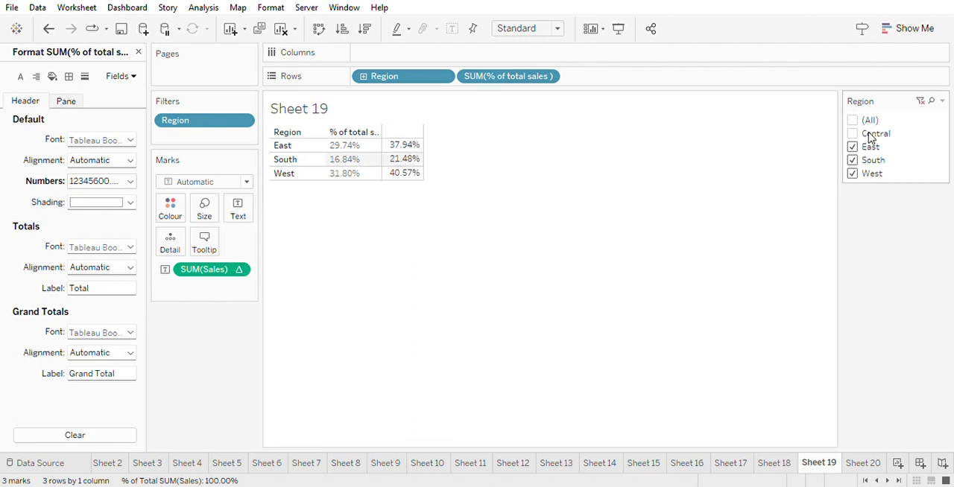
pyautogui.click(854, 133)
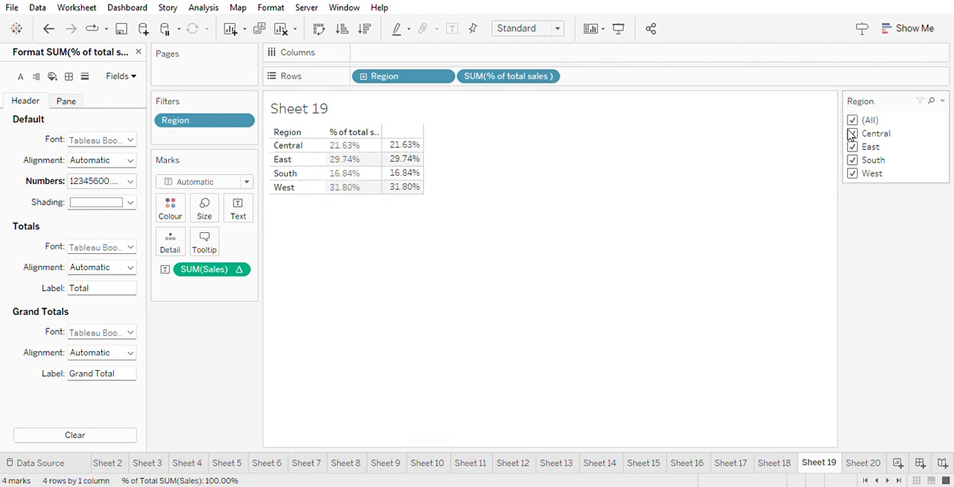
pyautogui.click(852, 149)
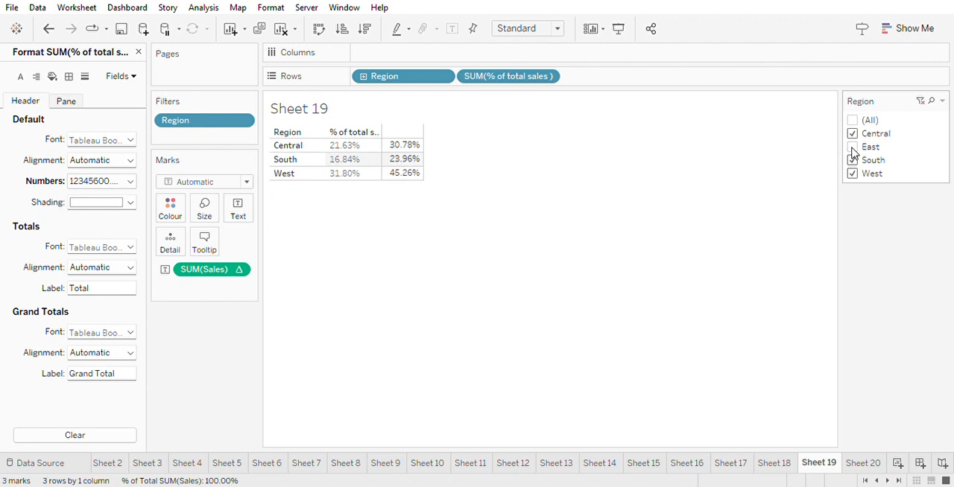
pyautogui.click(853, 148)
pyautogui.click(853, 149)
pyautogui.click(853, 148)
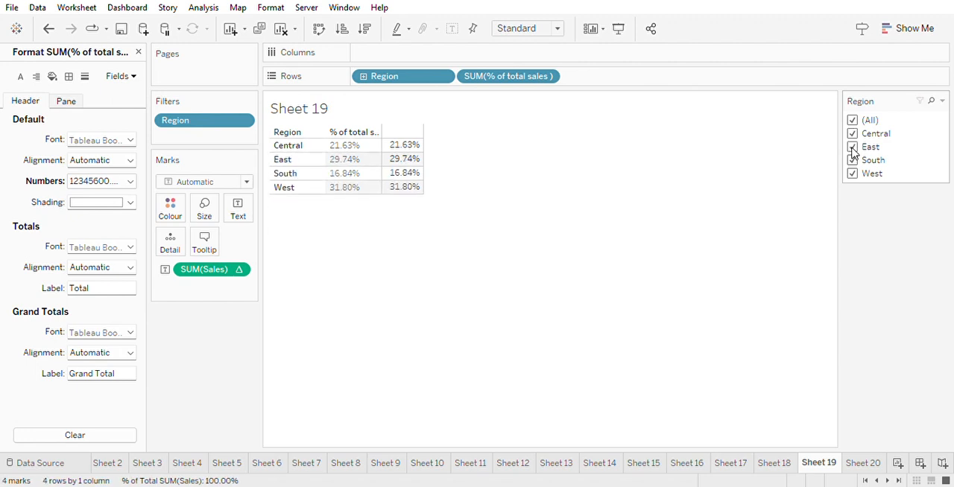
pyautogui.click(852, 161)
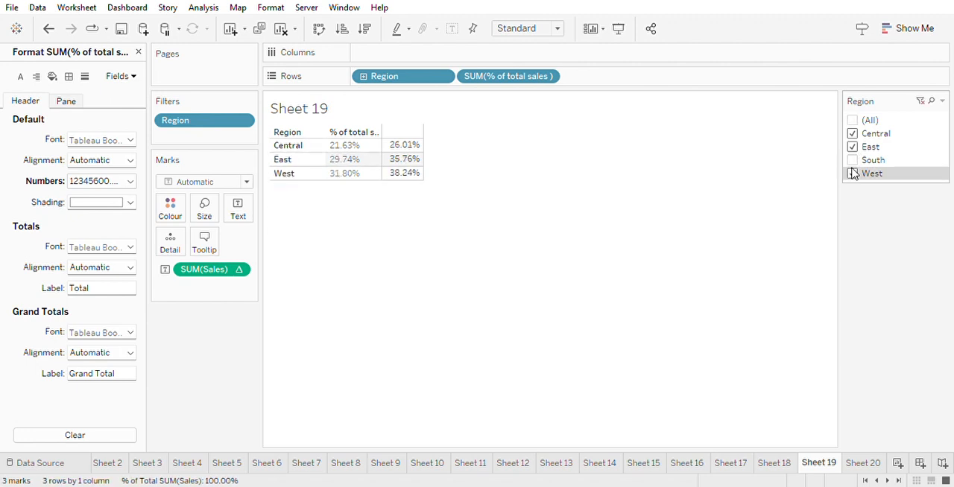
pyautogui.click(853, 161)
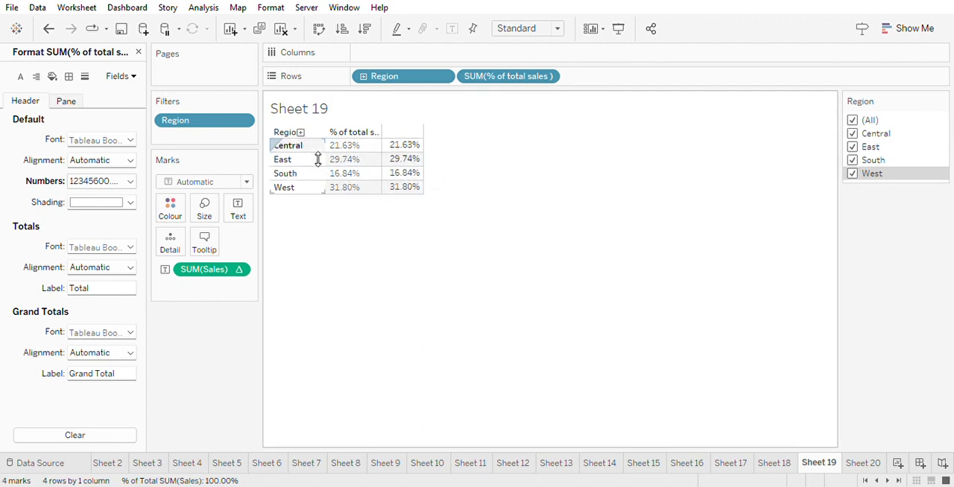
# - Close the number formatting settings and open the options of the % of total sales calculated field
pyautogui.click(139, 52)
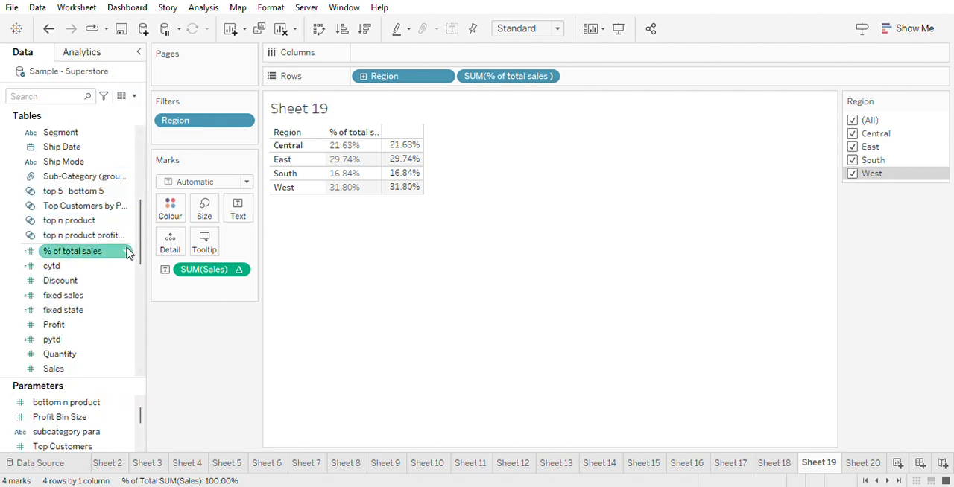
pyautogui.click(127, 256)
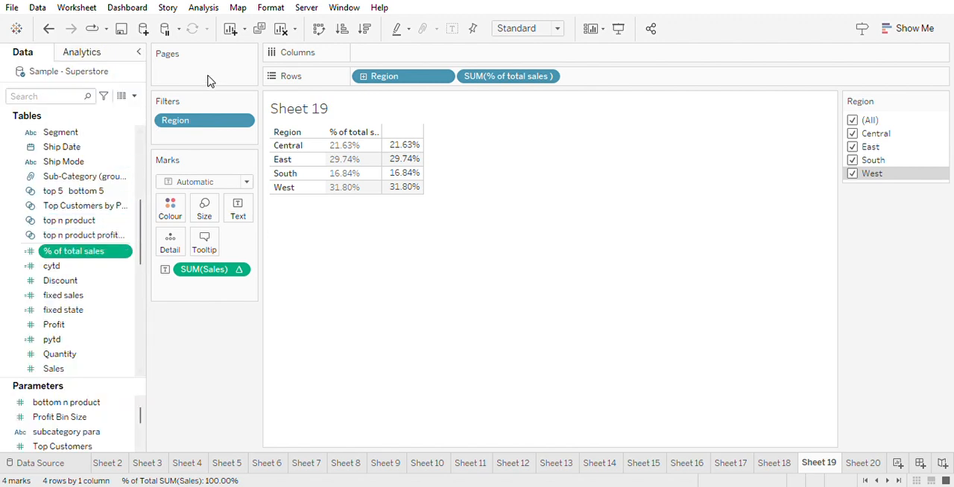